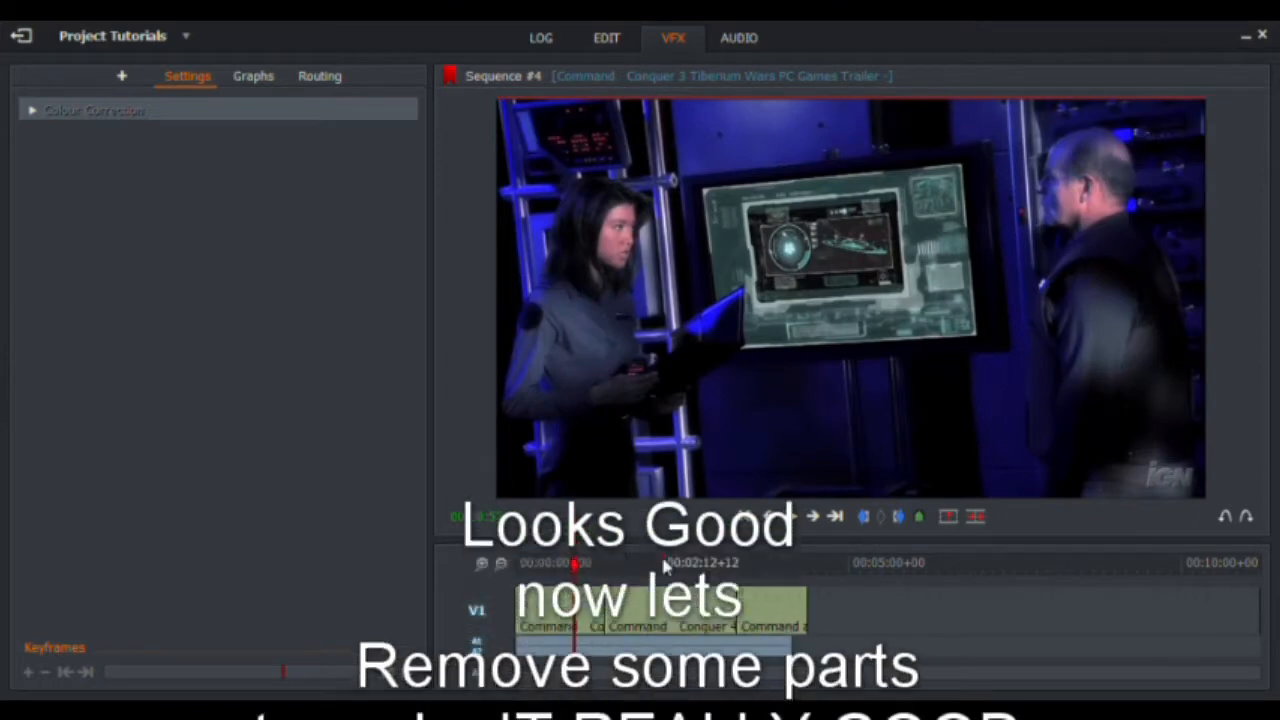
Deselect the audio tracks, trim the start of the first clip on V1, and play the sequence.
{"action": "left_click_drag", "start_coordinate": [581, 565], "coordinate": [531, 579]}
{"action": "left_click", "coordinate": [484, 649]}
{"action": "left_click", "coordinate": [554, 599]}
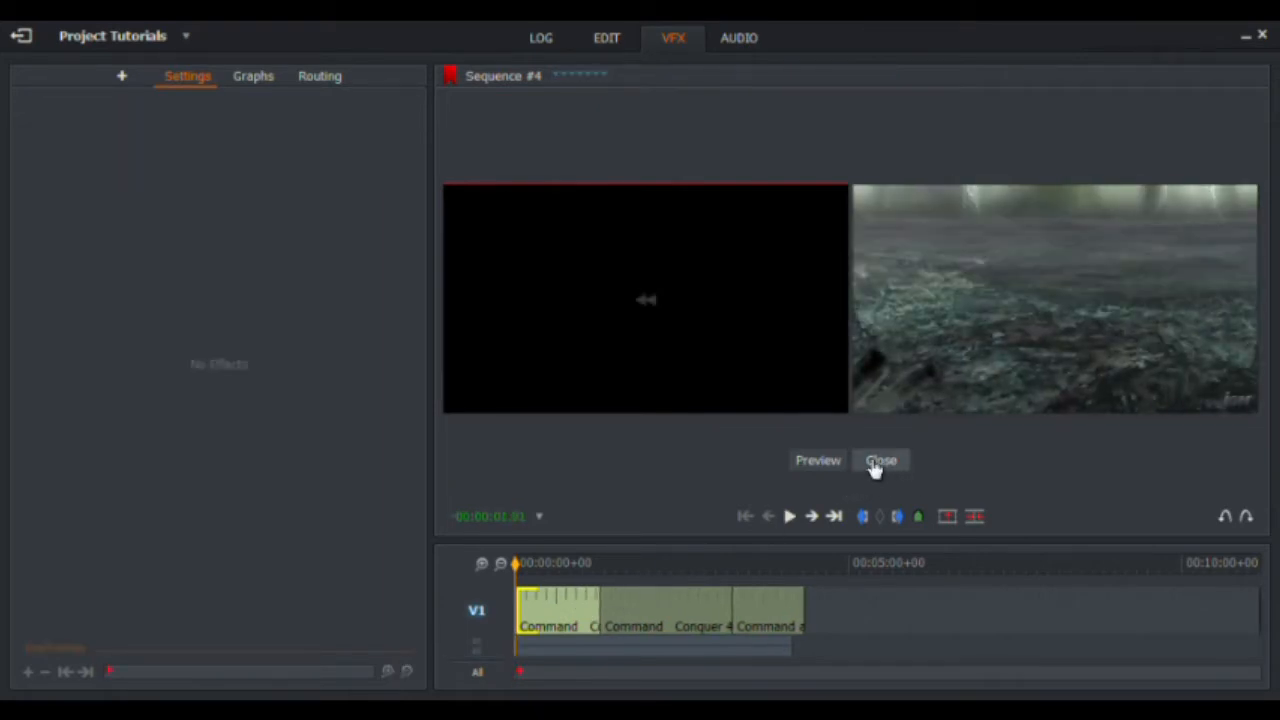
{"action": "left_click", "coordinate": [878, 462]}
{"action": "key", "text": "space"}
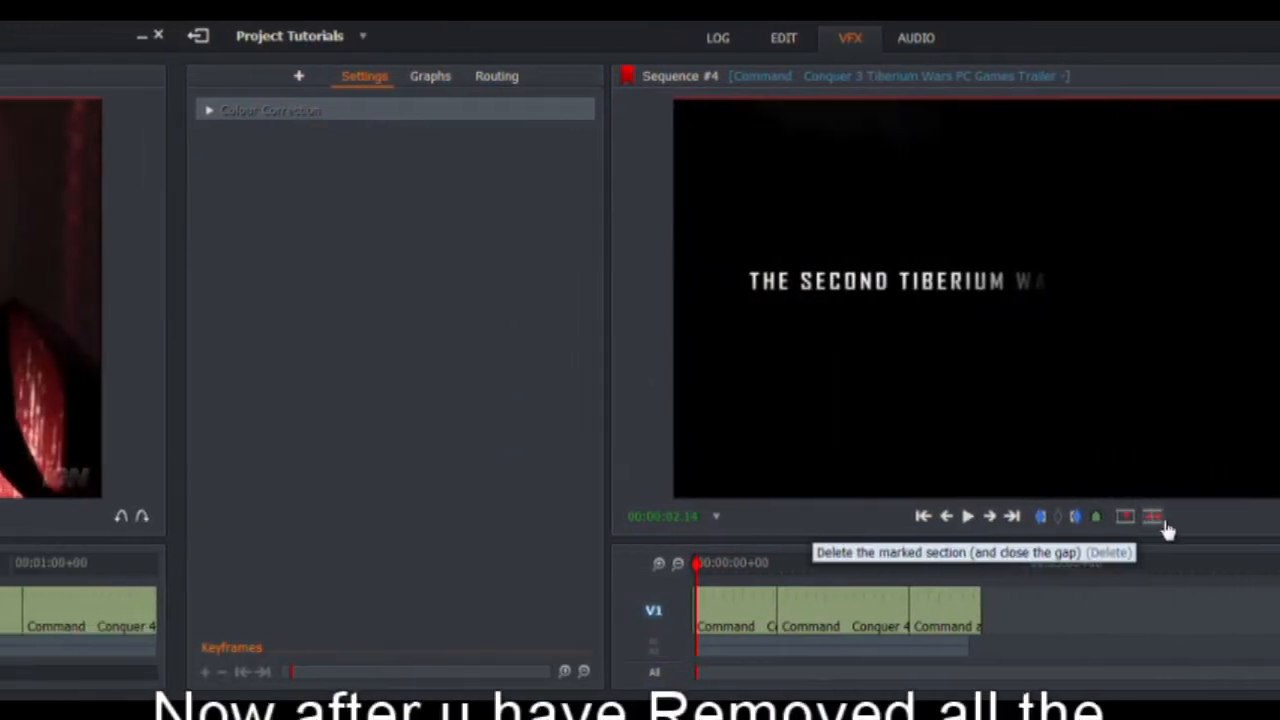
Delete an unwanted section of the opening footage around the "THE SECOND TIBERIUM" title and close the gap.
{"action": "left_click", "coordinate": [681, 563]}
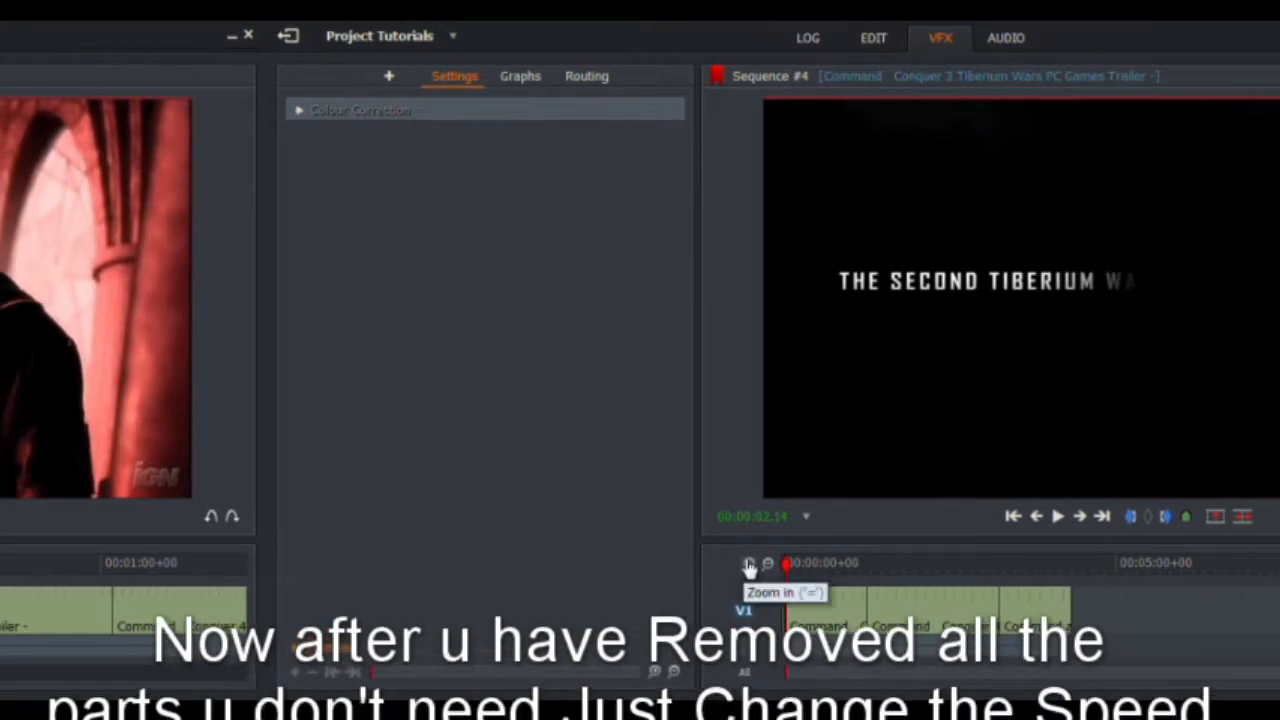
{"action": "left_click", "coordinate": [681, 563]}
{"action": "left_click", "coordinate": [862, 612]}
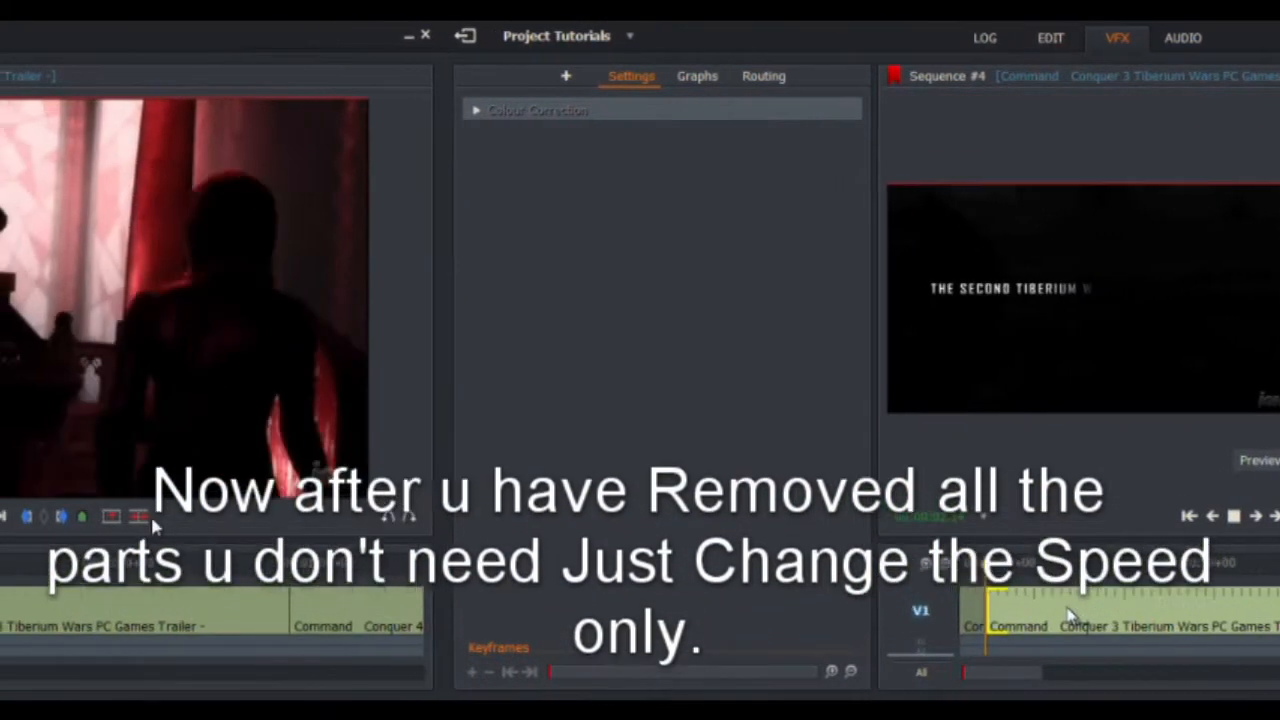
{"action": "left_click", "coordinate": [1257, 517]}
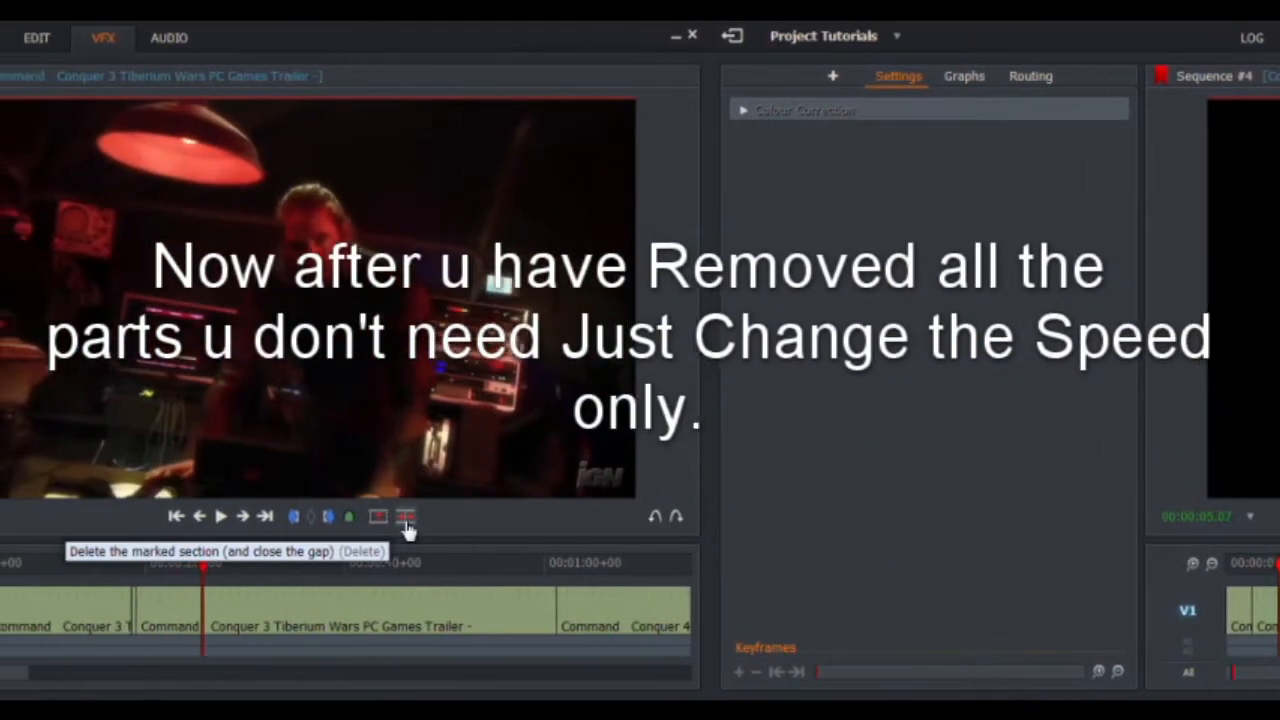
Scrub through the remaining footage up to the Command Conquer 4 Tiberian Twilight Intro clip.
{"action": "left_click_drag", "start_coordinate": [225, 562], "coordinate": [314, 562]}
{"action": "left_click_drag", "start_coordinate": [400, 562], "coordinate": [468, 562]}
{"action": "left_click_drag", "start_coordinate": [559, 562], "coordinate": [660, 562]}
{"action": "left_click_drag", "start_coordinate": [748, 563], "coordinate": [722, 563]}
{"action": "left_click_drag", "start_coordinate": [810, 563], "coordinate": [882, 563]}
{"action": "left_click_drag", "start_coordinate": [970, 563], "coordinate": [1033, 563]}
{"action": "left_click_drag", "start_coordinate": [1125, 565], "coordinate": [1244, 563]}
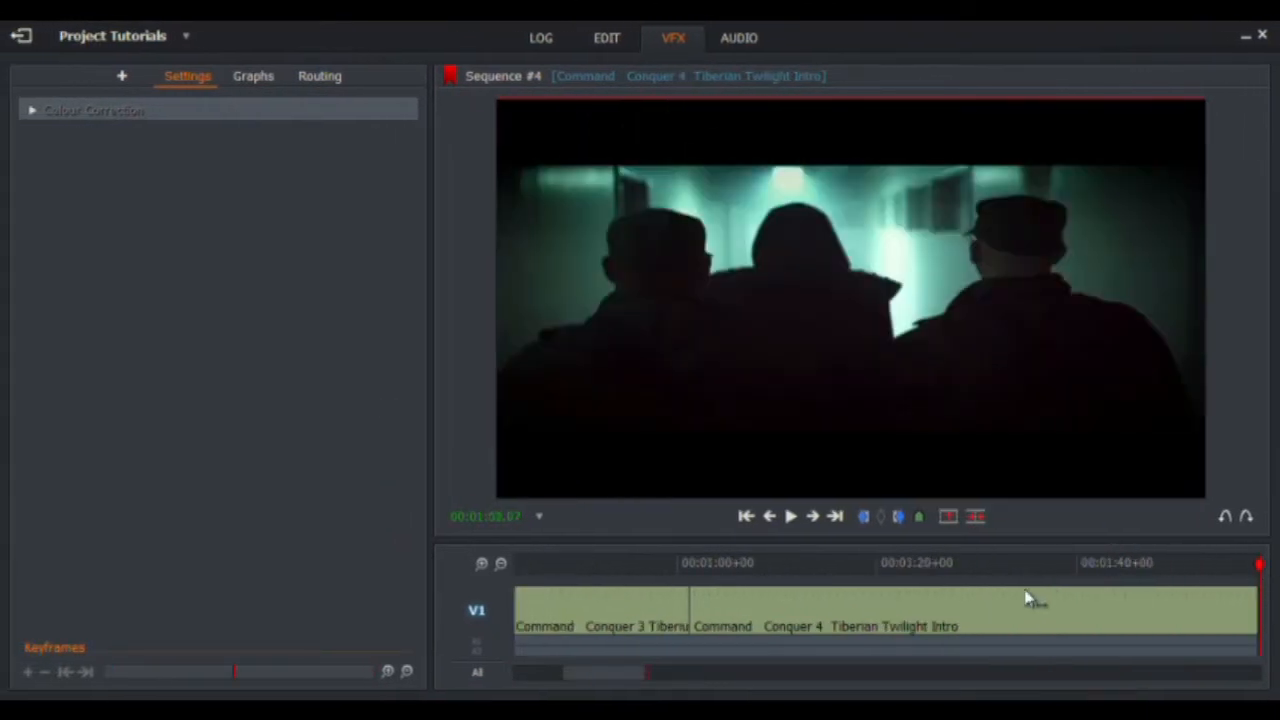
Check the segment speed setting of the Command Conquer 4 Tiberian Twilight Intro clip.
{"action": "right_click", "coordinate": [1005, 605]}
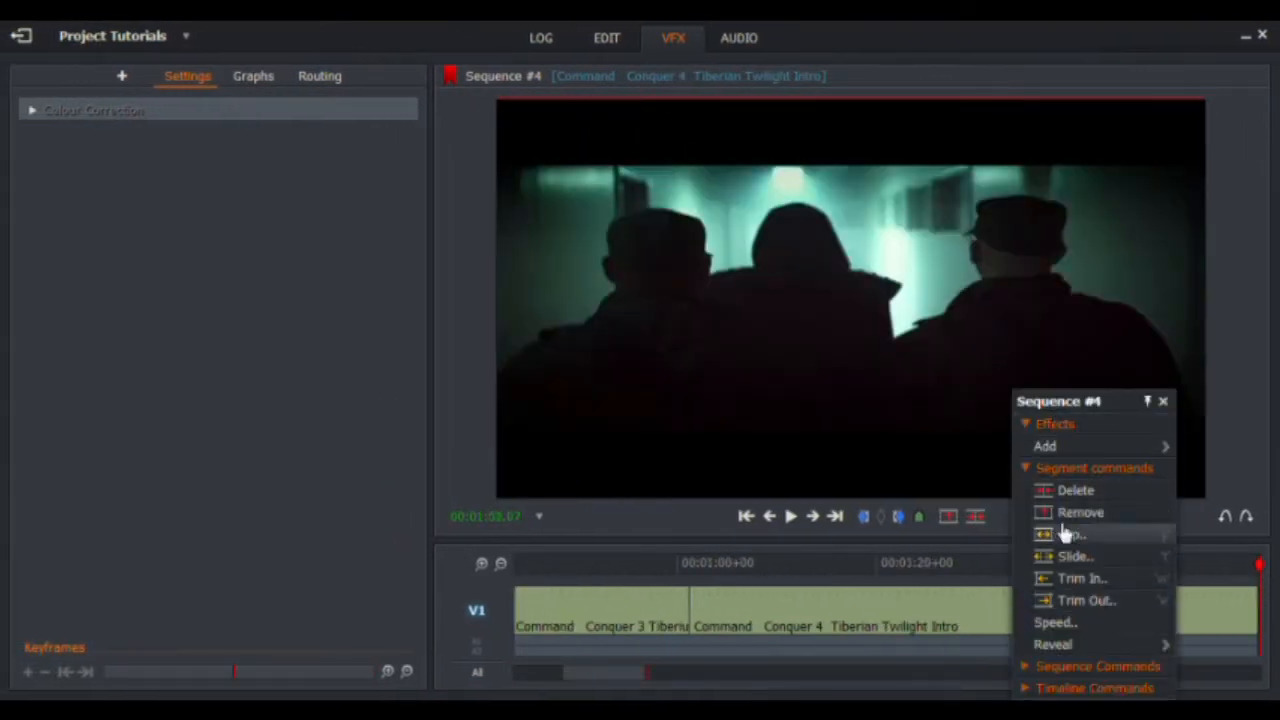
{"action": "left_click", "coordinate": [1055, 622]}
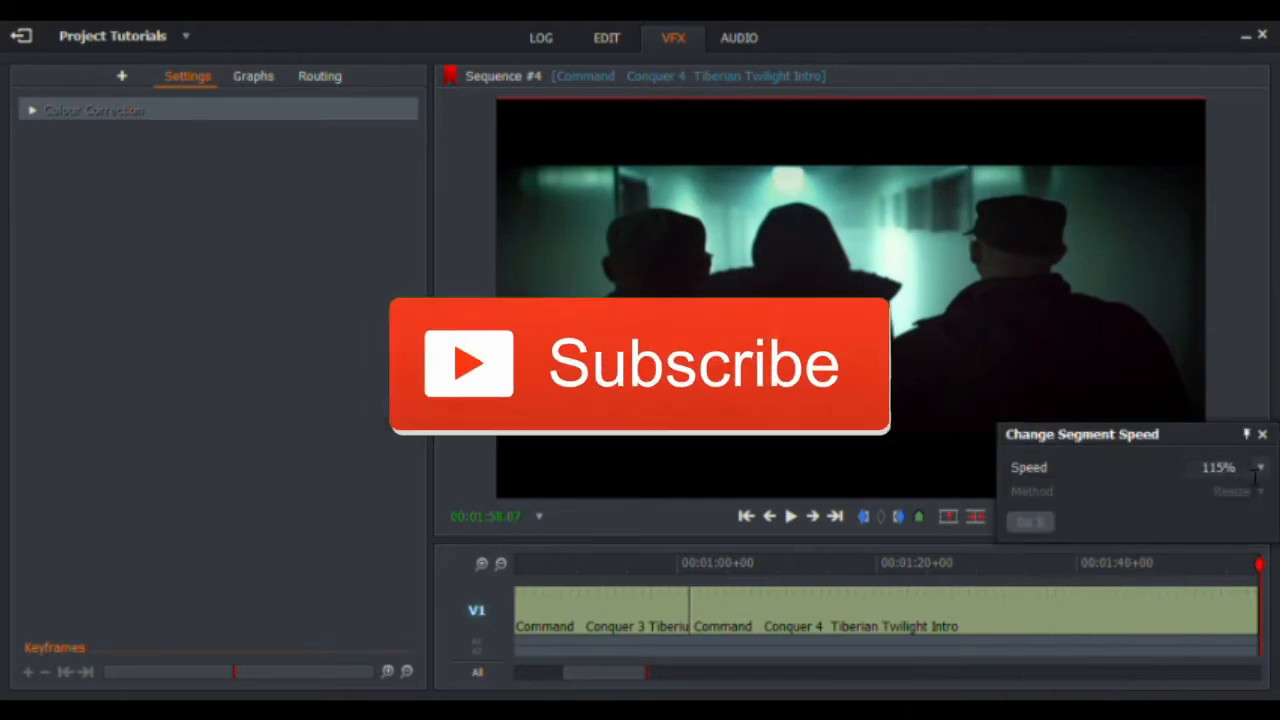
{"action": "left_click", "coordinate": [1261, 436]}
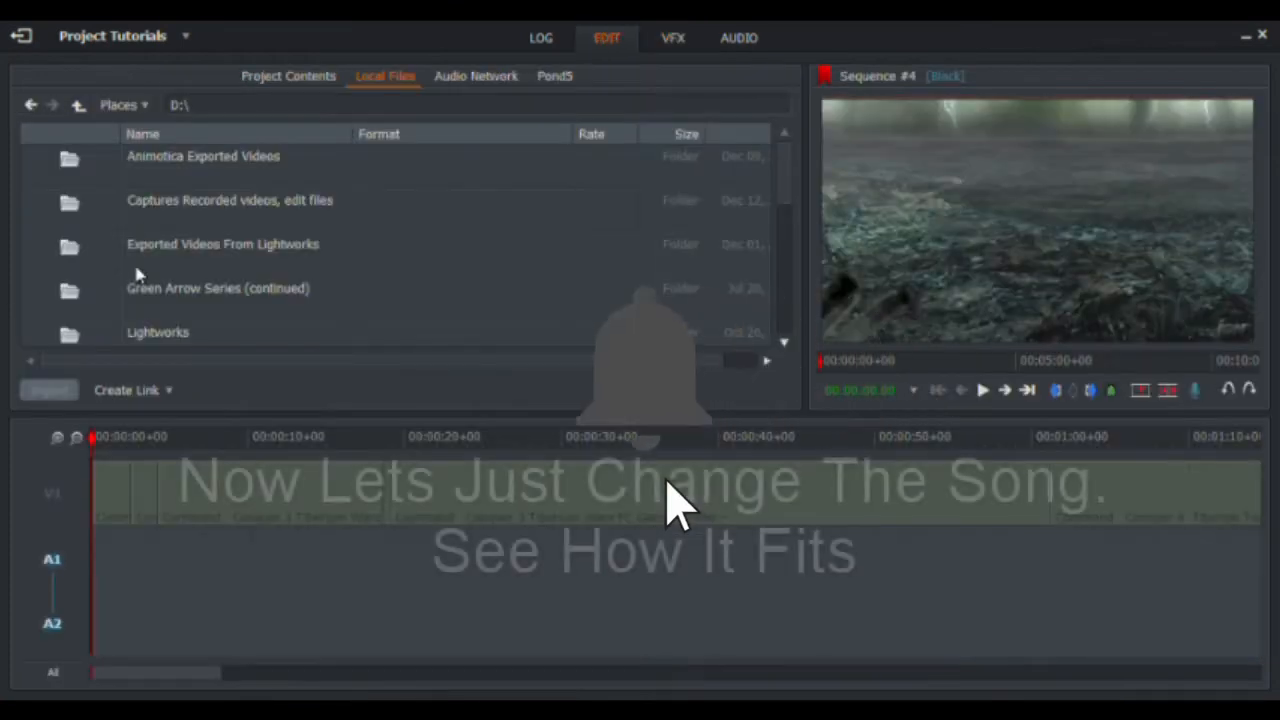
Browse the local files to the folder D:\Video Projects\Songs to use on my VIDEO Projects.
{"action": "scroll", "coordinate": [146, 295], "scroll_direction": "down", "scroll_amount": 5}
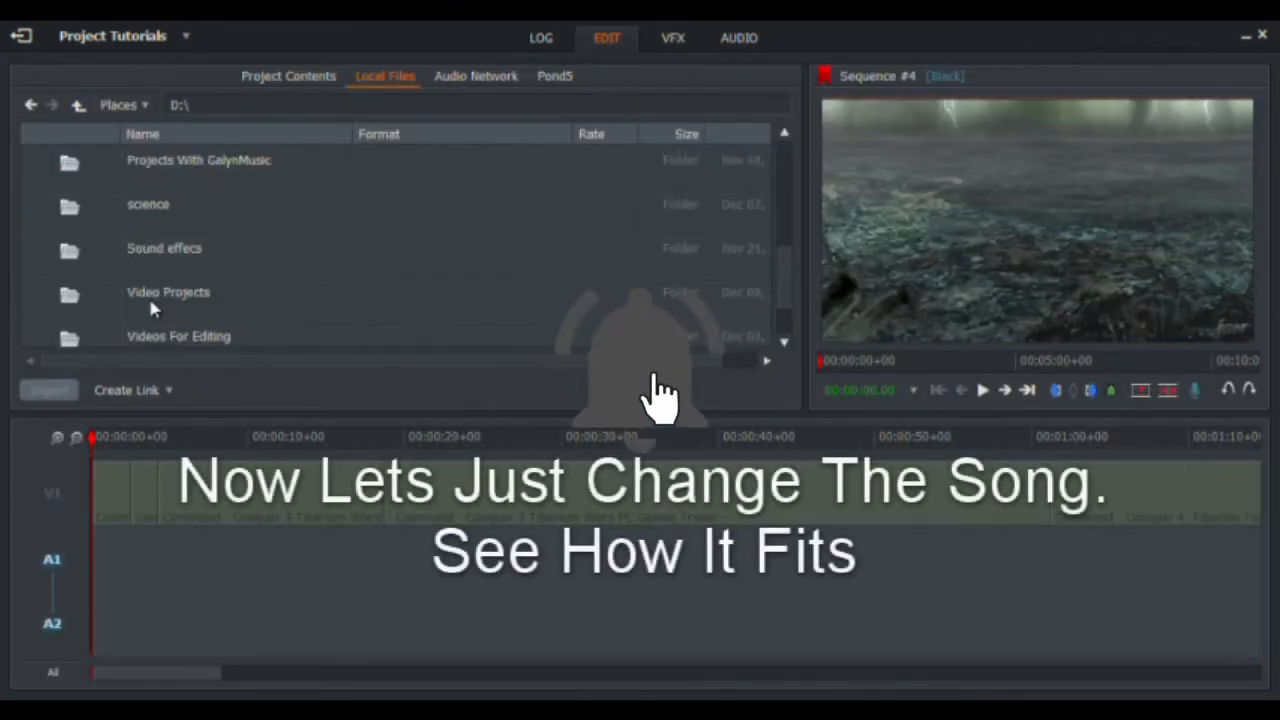
{"action": "double_click", "coordinate": [152, 300]}
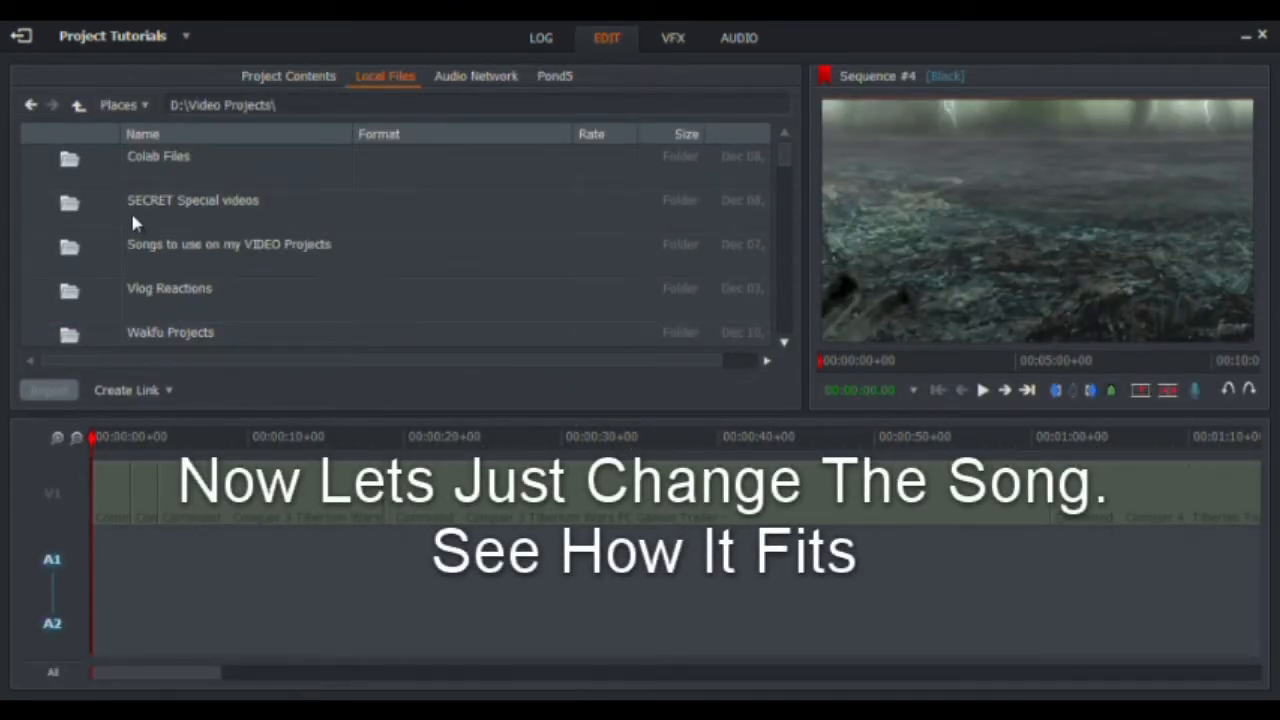
{"action": "scroll", "coordinate": [136, 232], "scroll_direction": "down", "scroll_amount": 3}
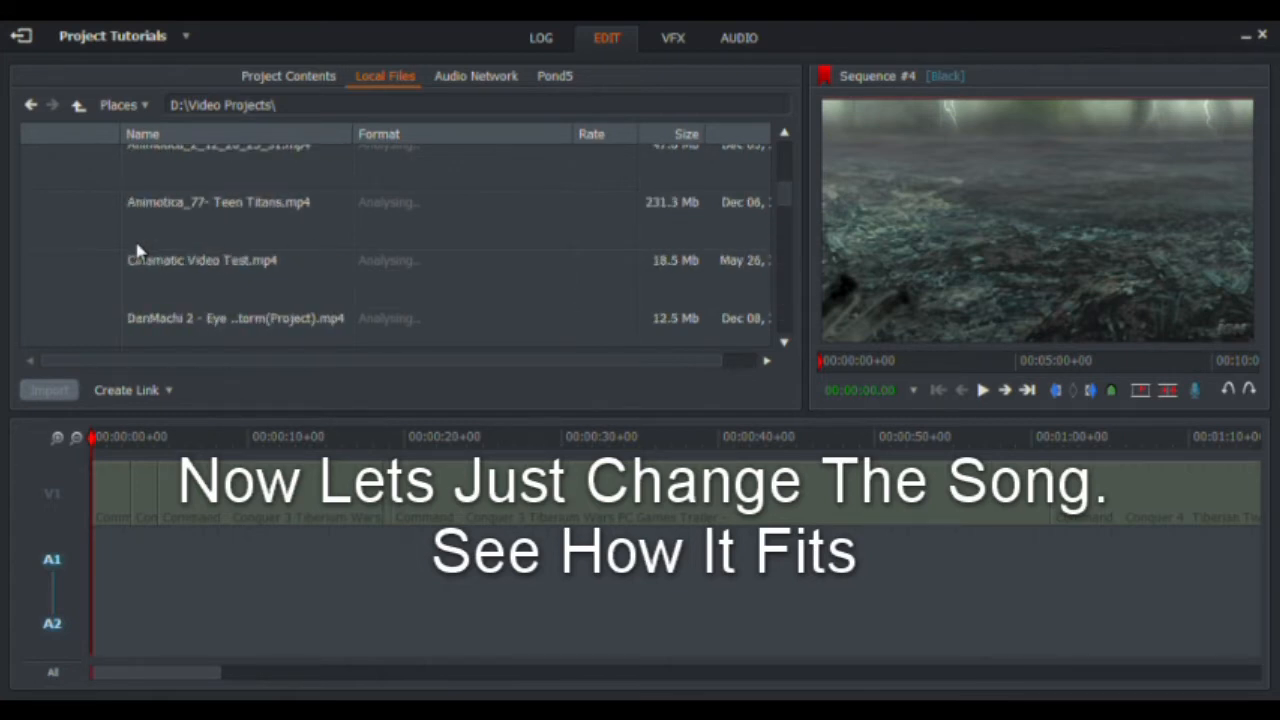
{"action": "scroll", "coordinate": [138, 251], "scroll_direction": "up", "scroll_amount": 3}
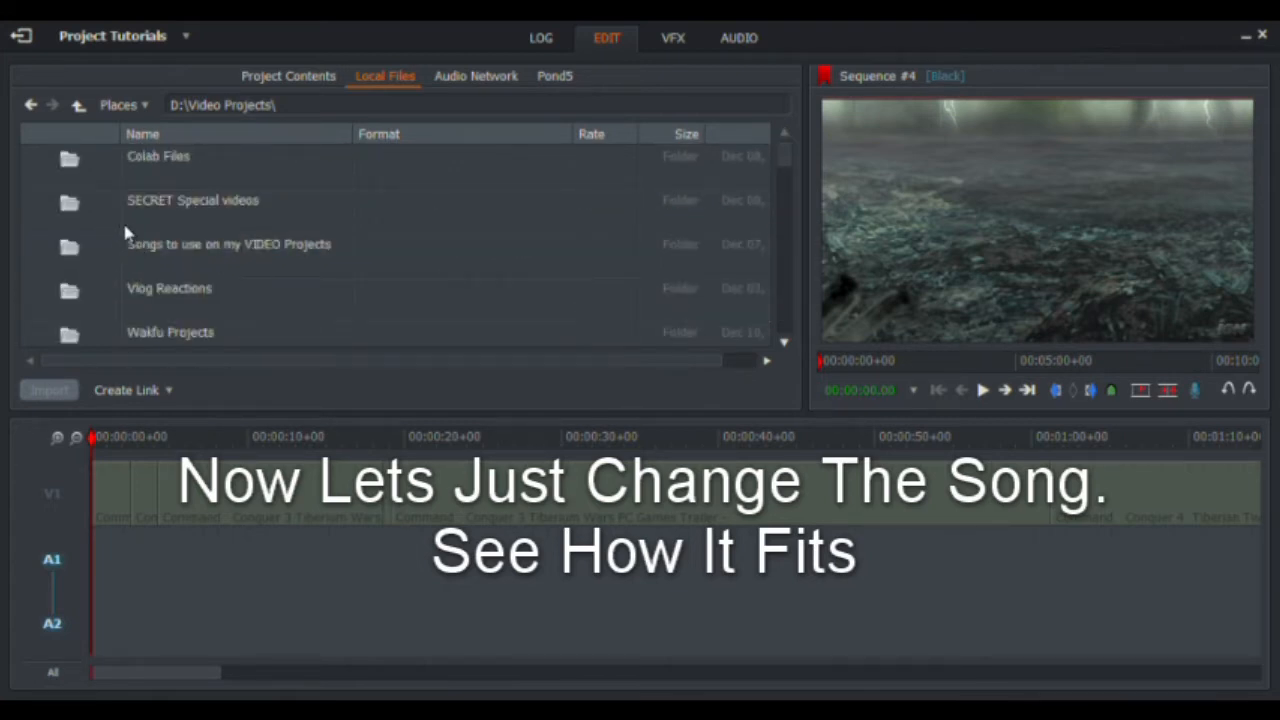
{"action": "double_click", "coordinate": [126, 250]}
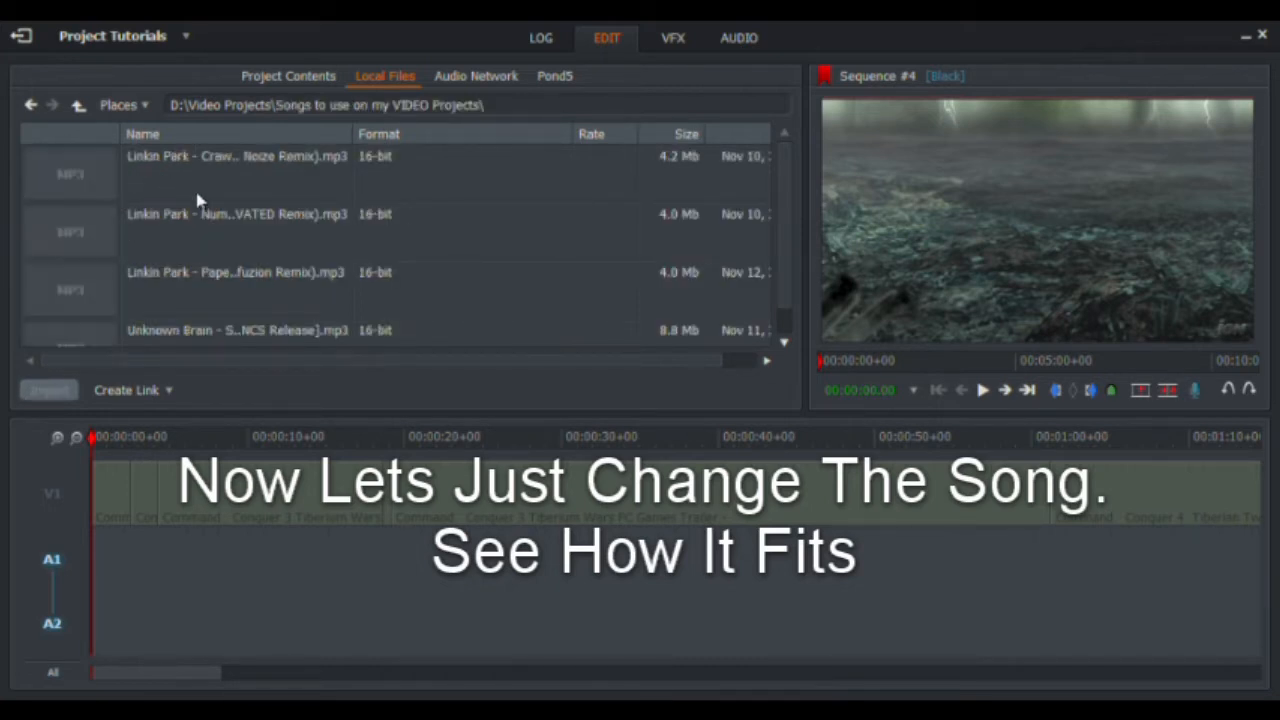
Import the song Linkin Park - Papercut (Xefuzion Remix) and place it at the start of tracks A1 and A2.
{"action": "left_click", "coordinate": [98, 240]}
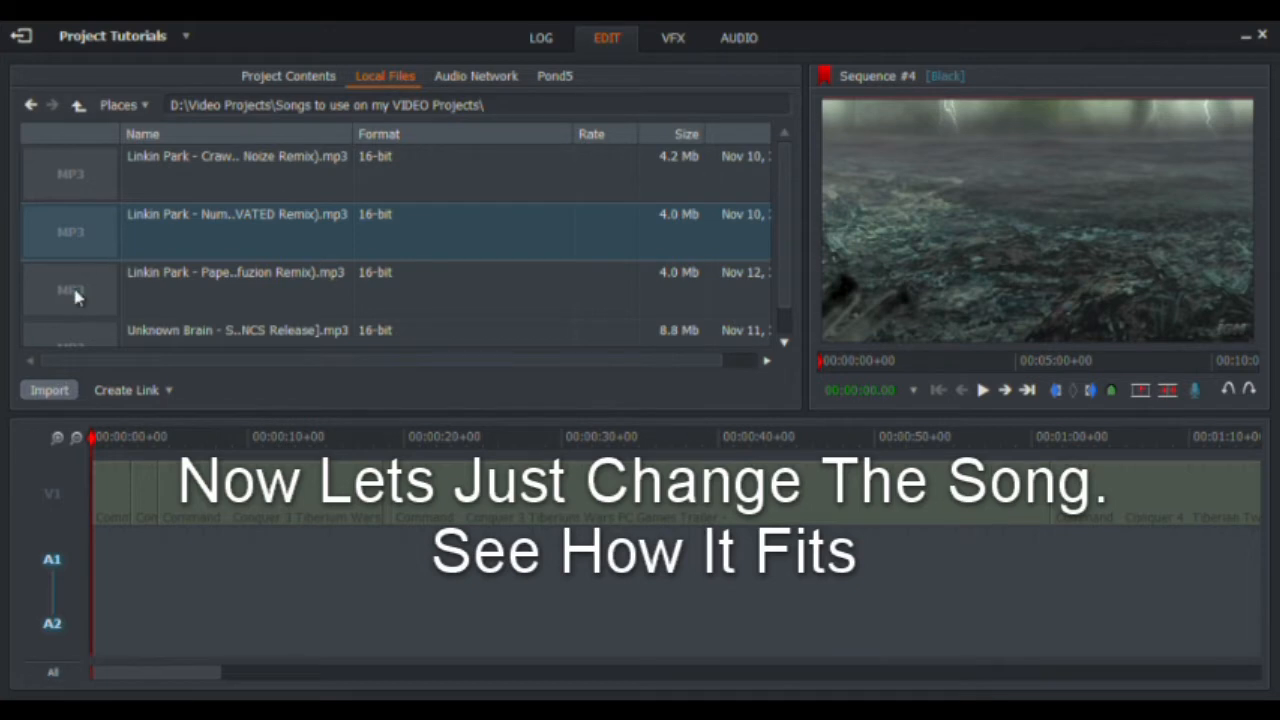
{"action": "left_click", "coordinate": [76, 296]}
{"action": "left_click", "coordinate": [64, 391]}
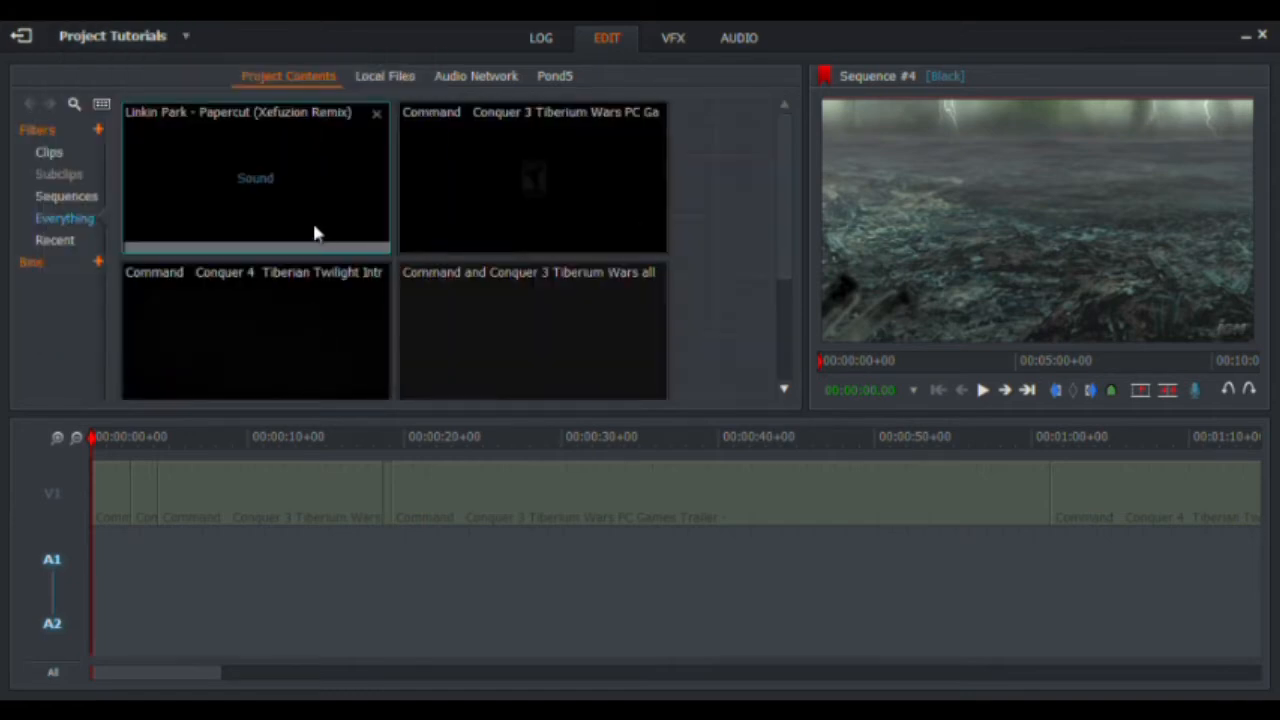
{"action": "mouse_move", "coordinate": [226, 206]}
{"action": "left_mouse_down"}
{"action": "mouse_move", "coordinate": [180, 580]}
{"action": "mouse_move", "coordinate": [94, 583]}
{"action": "left_mouse_up"}
{"action": "left_click", "coordinate": [81, 440]}
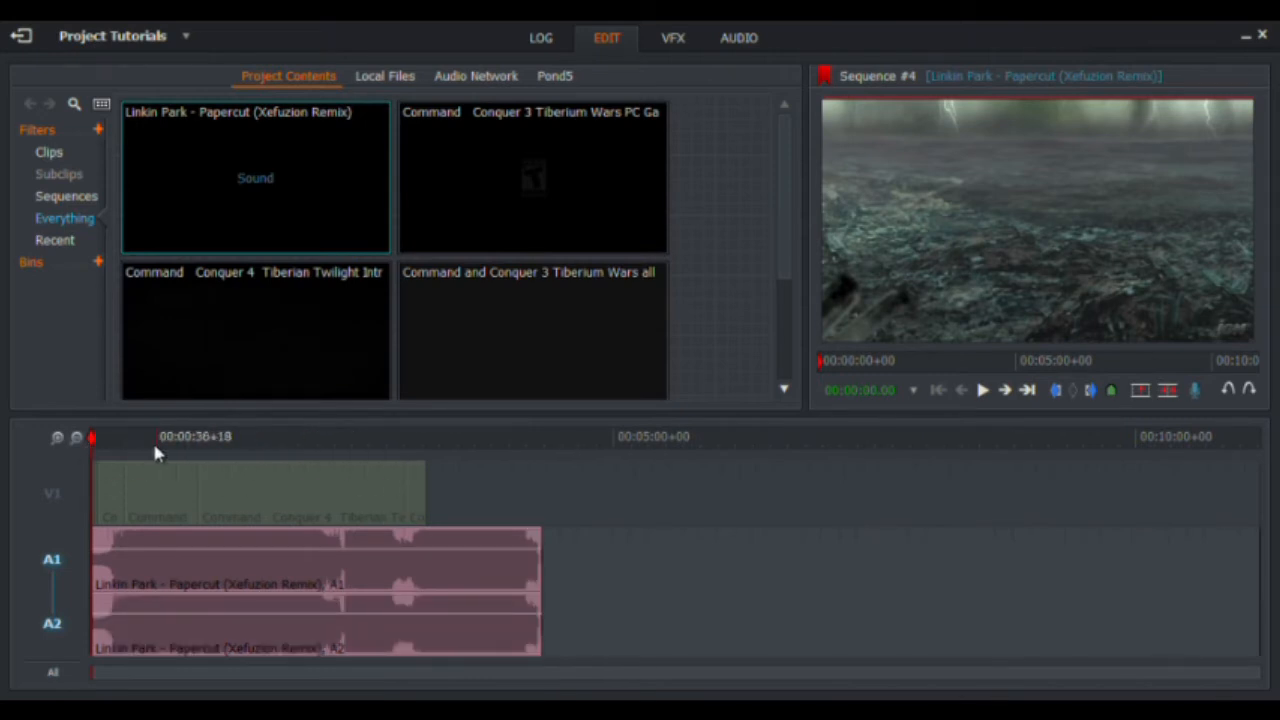
Trim the beginning of the Papercut song on A1 and A2 so its end roughly matches the end of the video.
{"action": "left_click", "coordinate": [103, 584]}
{"action": "left_click_drag", "start_coordinate": [388, 568], "coordinate": [278, 570]}
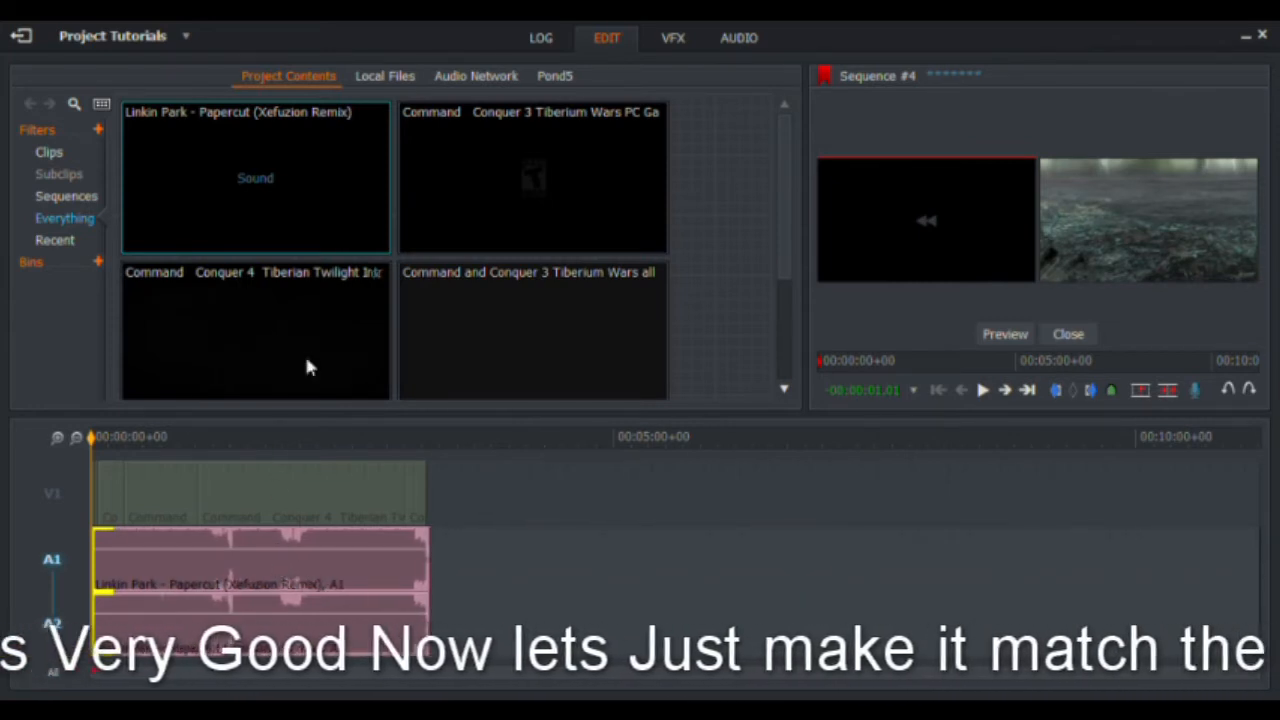
{"action": "left_click", "coordinate": [1068, 334]}
Add a fade-in to the start of the song on A1 and A2 and play it back.
{"action": "left_click", "coordinate": [740, 35]}
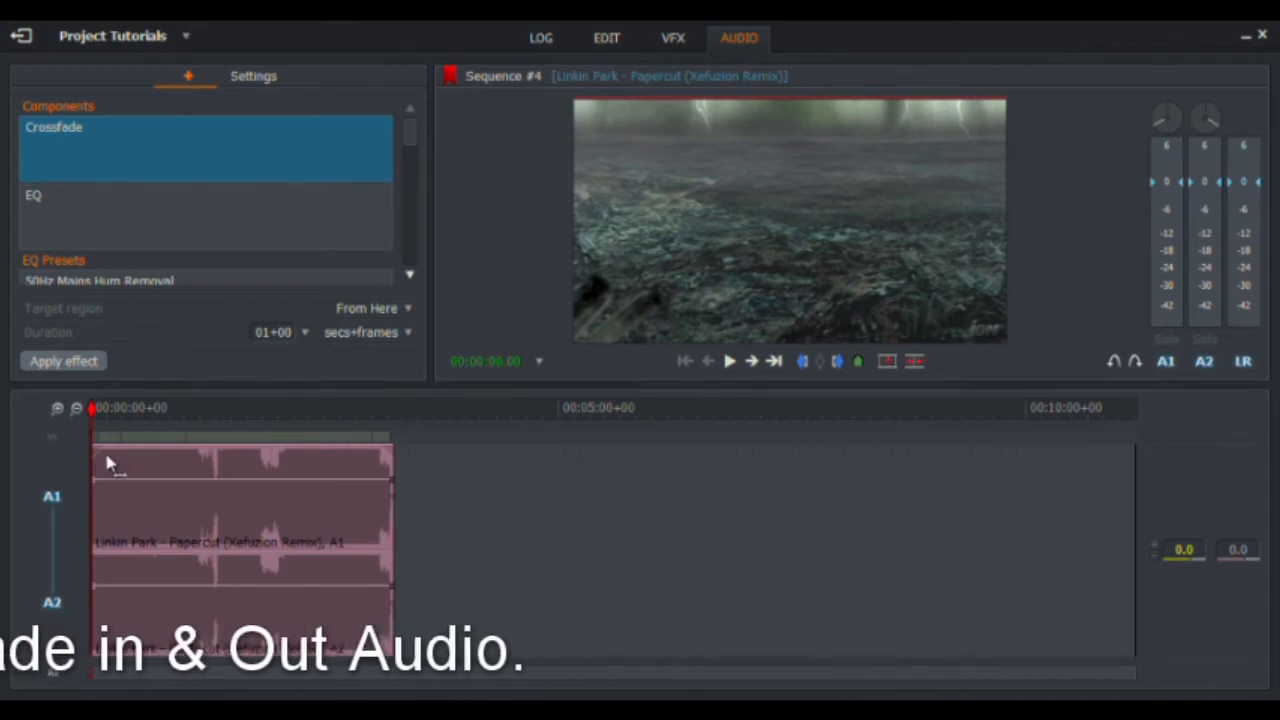
{"action": "left_click_drag", "start_coordinate": [103, 454], "coordinate": [113, 470]}
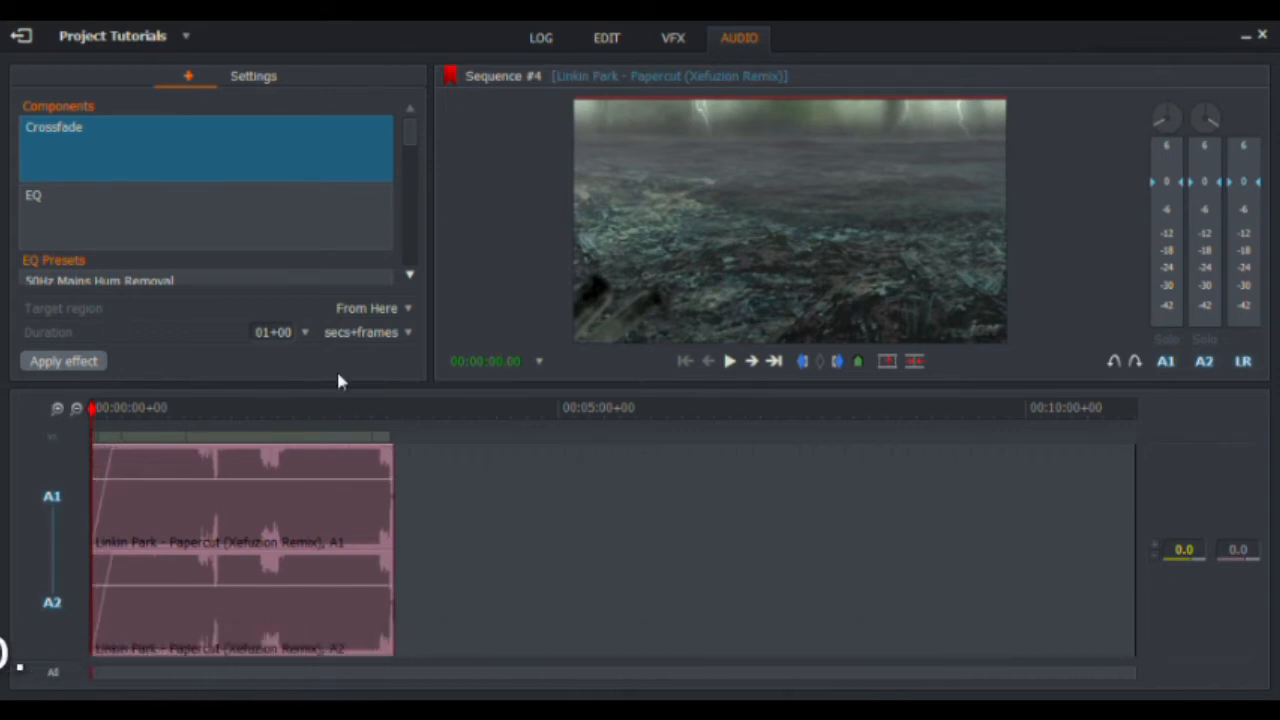
{"action": "key", "text": "space"}
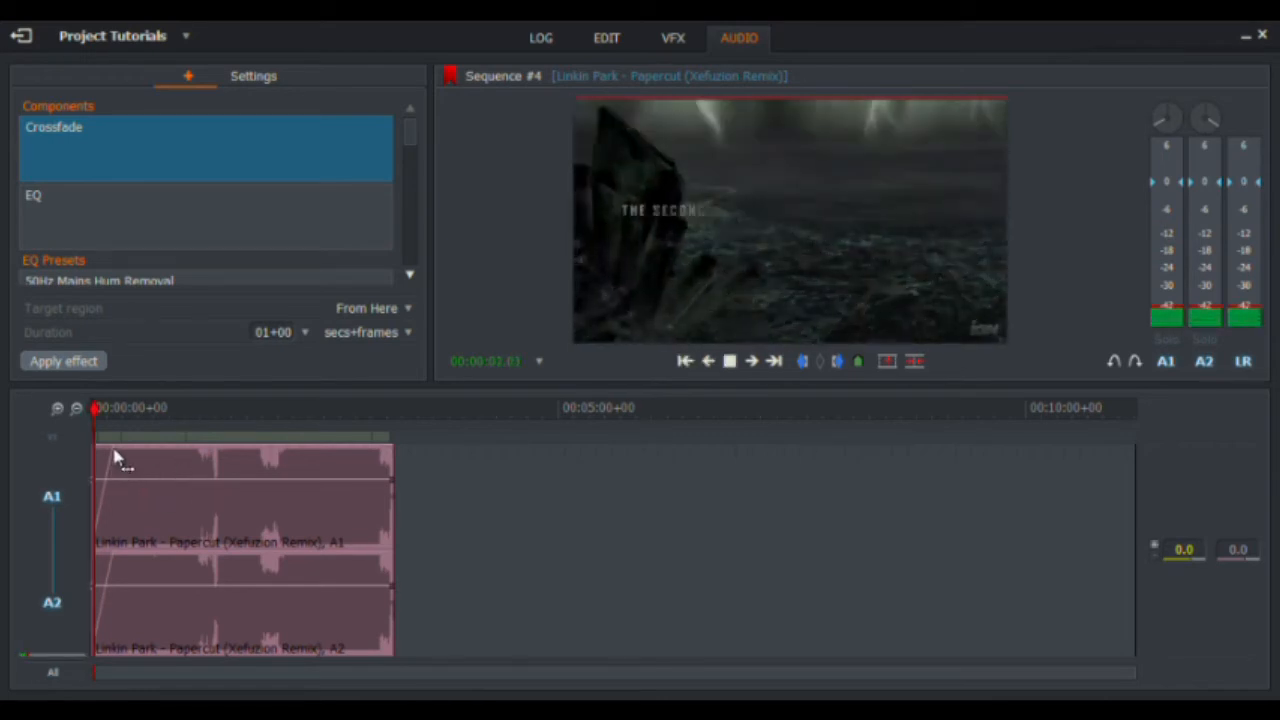
{"action": "key", "text": "space"}
{"action": "key", "text": "space"}
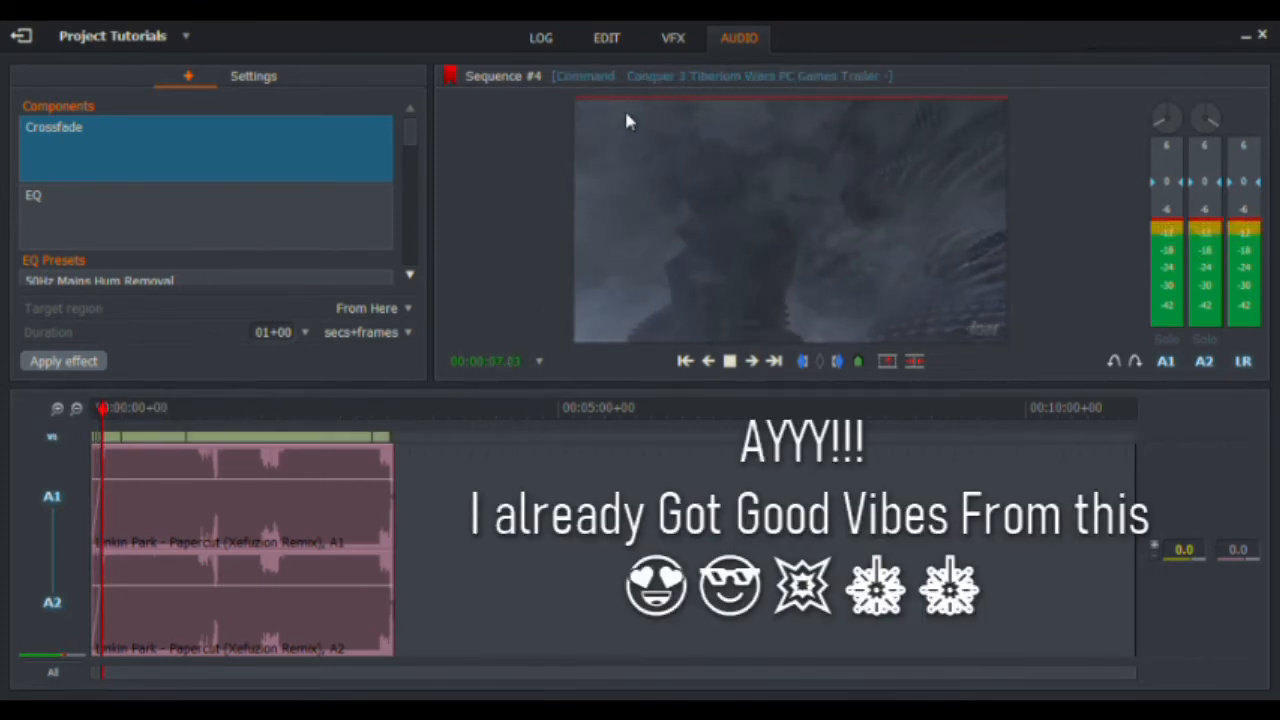
Shorten the brief title clip on V1 near the 19-second mark, closing the gap, and play the new cut.
{"action": "left_click", "coordinate": [609, 40]}
{"action": "key", "text": "space"}
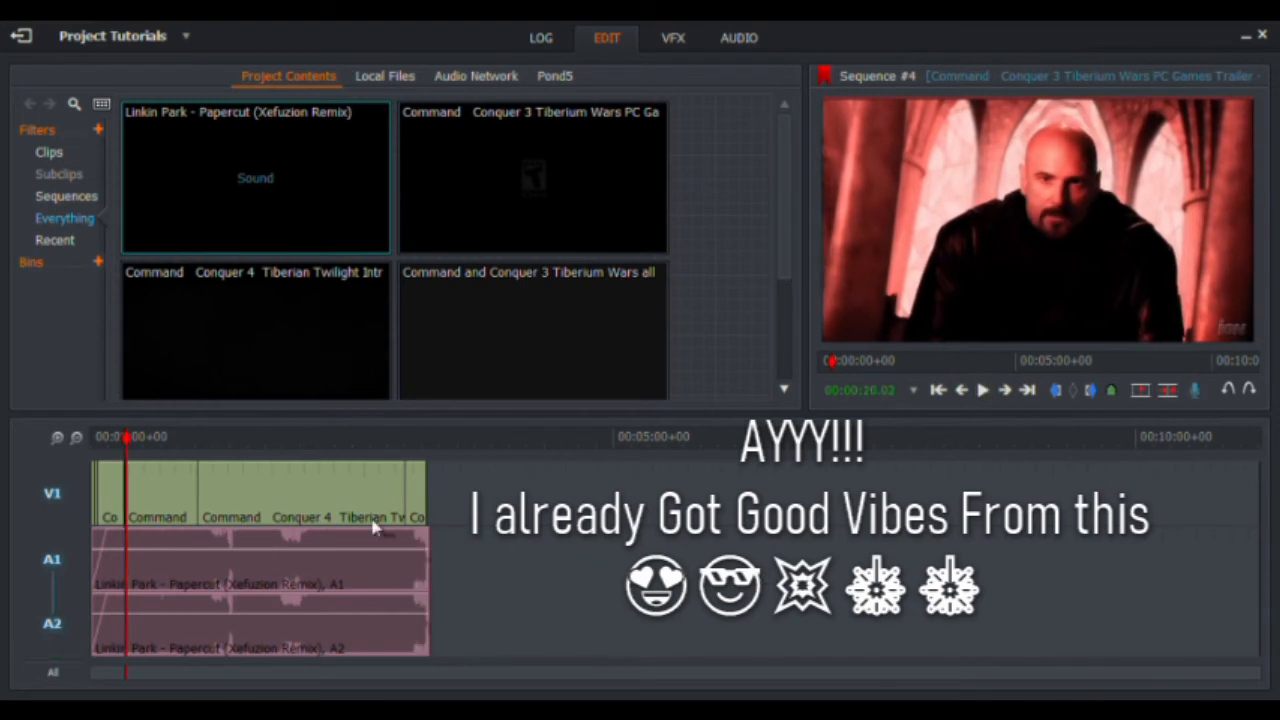
{"action": "left_click", "coordinate": [57, 440]}
{"action": "left_click", "coordinate": [57, 440]}
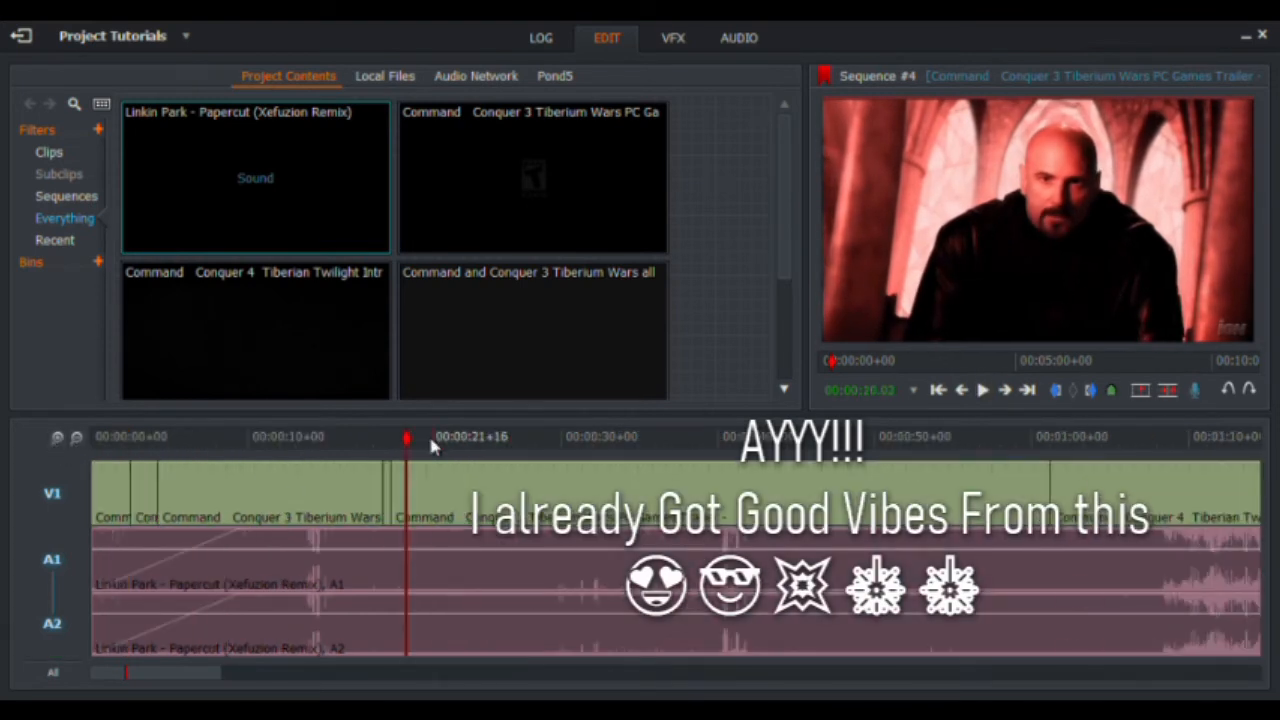
{"action": "left_click_drag", "start_coordinate": [416, 446], "coordinate": [392, 452]}
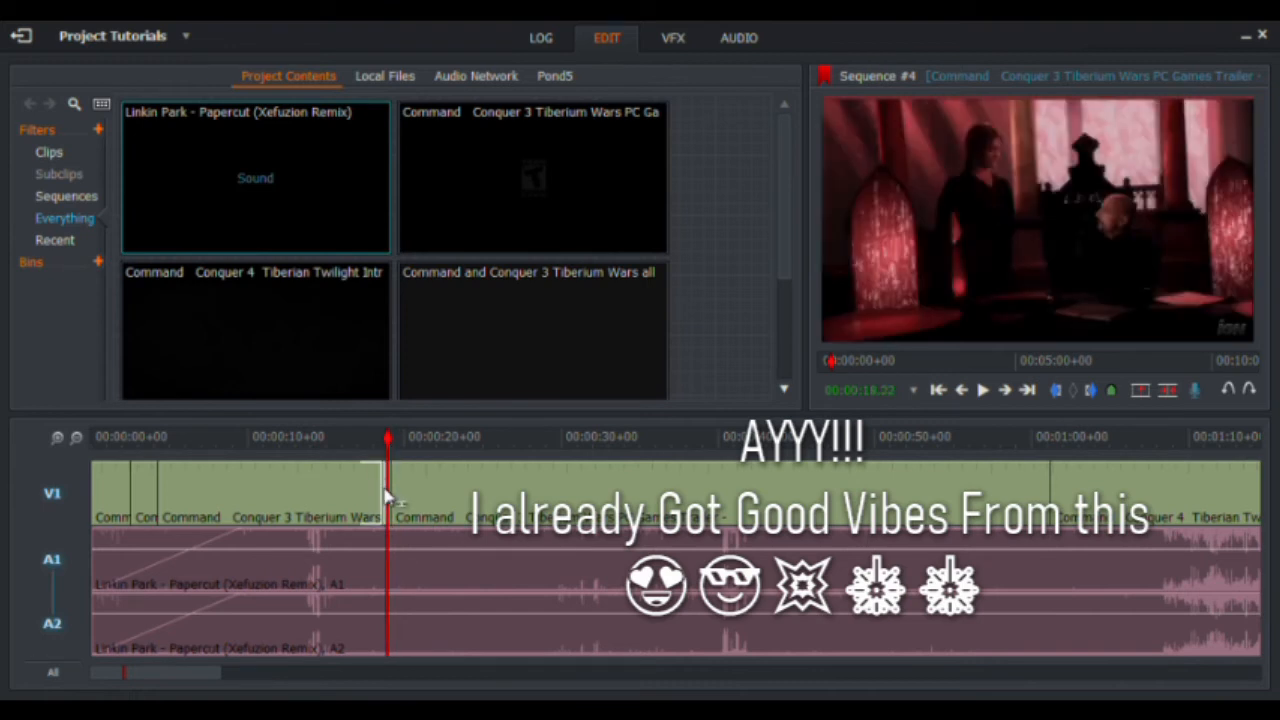
{"action": "left_click", "coordinate": [57, 440]}
{"action": "left_click", "coordinate": [57, 440]}
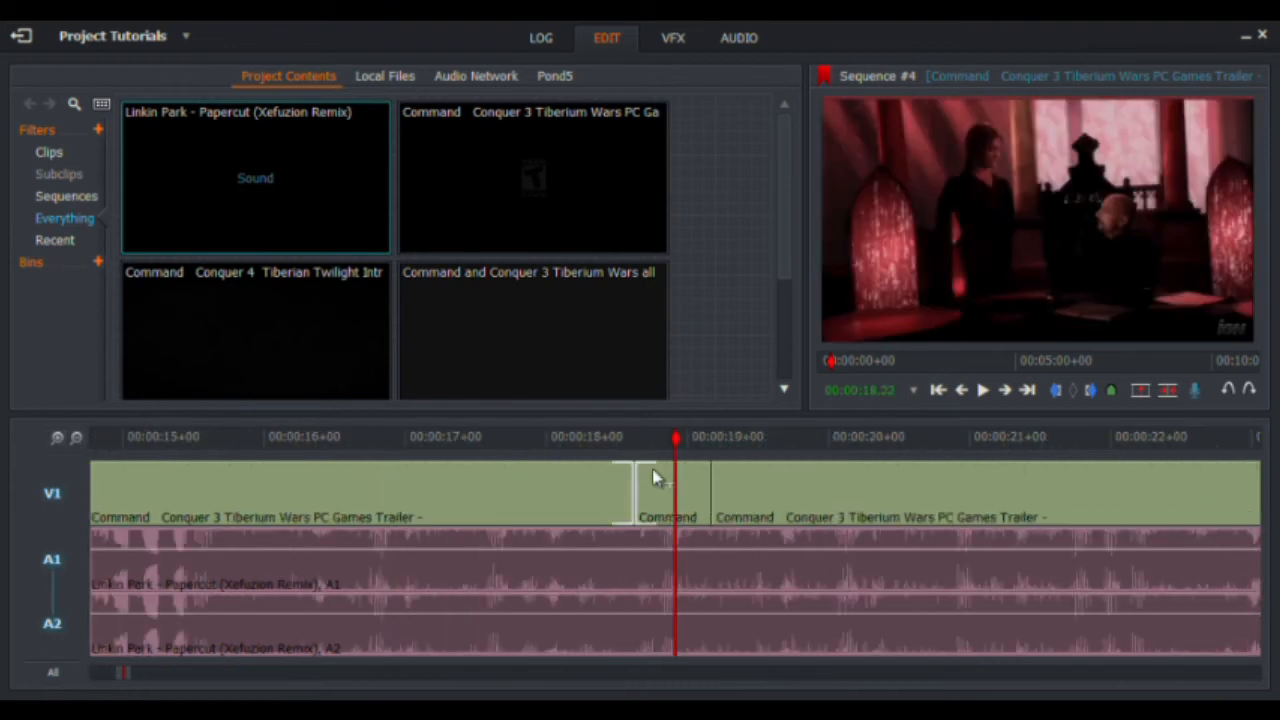
{"action": "left_click_drag", "start_coordinate": [672, 455], "coordinate": [686, 452]}
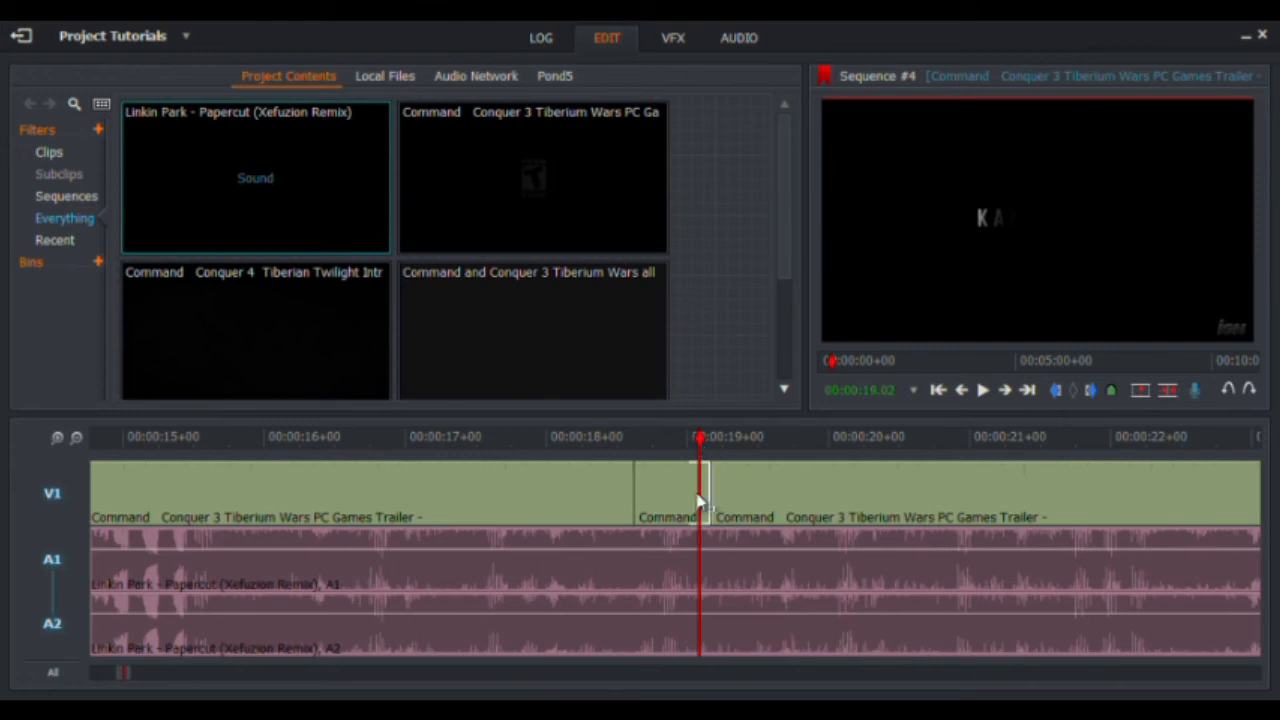
{"action": "left_click", "coordinate": [701, 500]}
{"action": "key", "text": "space"}
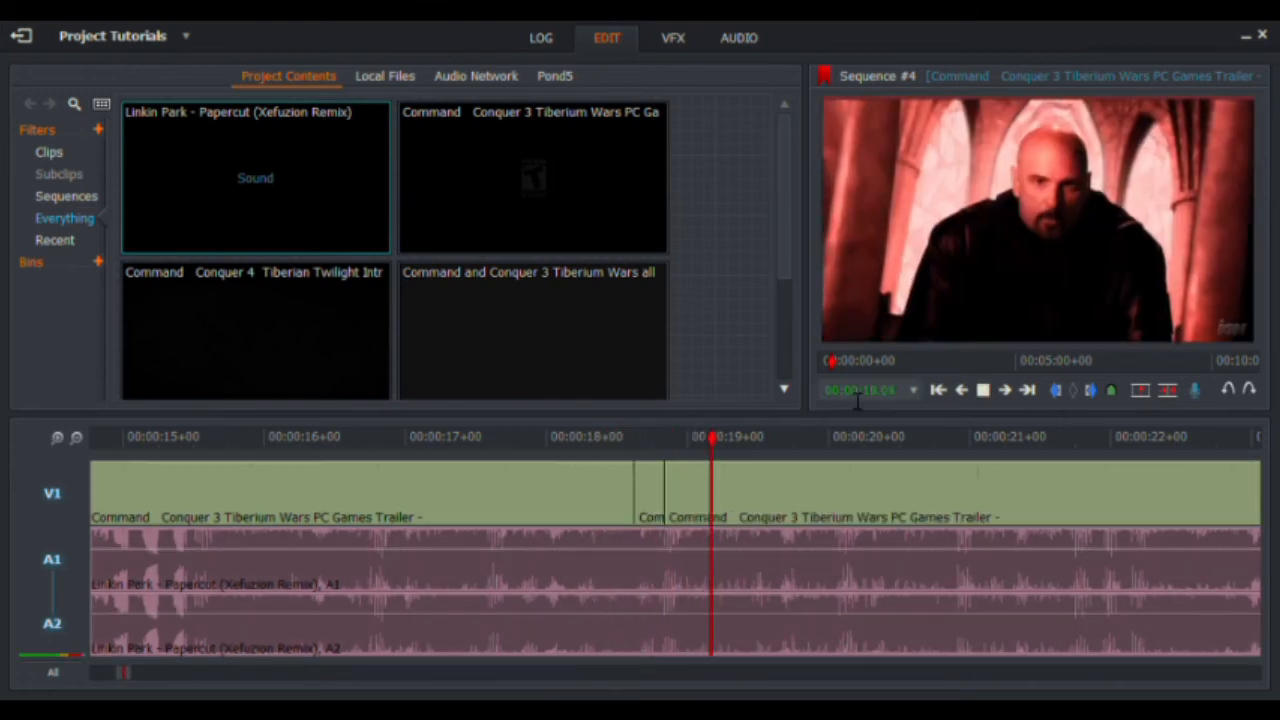